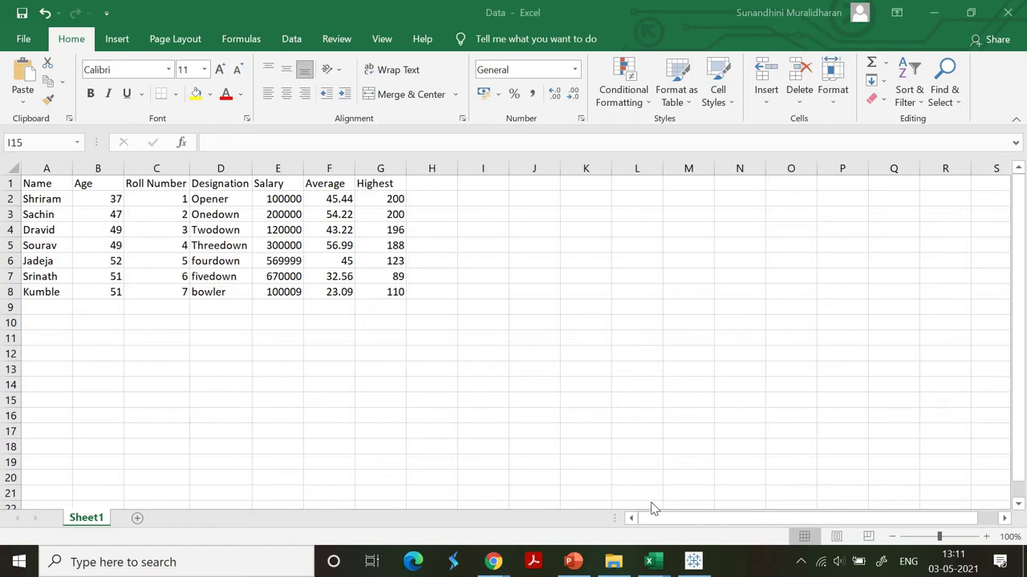
- Close the old Book1 Tableau workbook without saving its changes
left_click(693, 561)
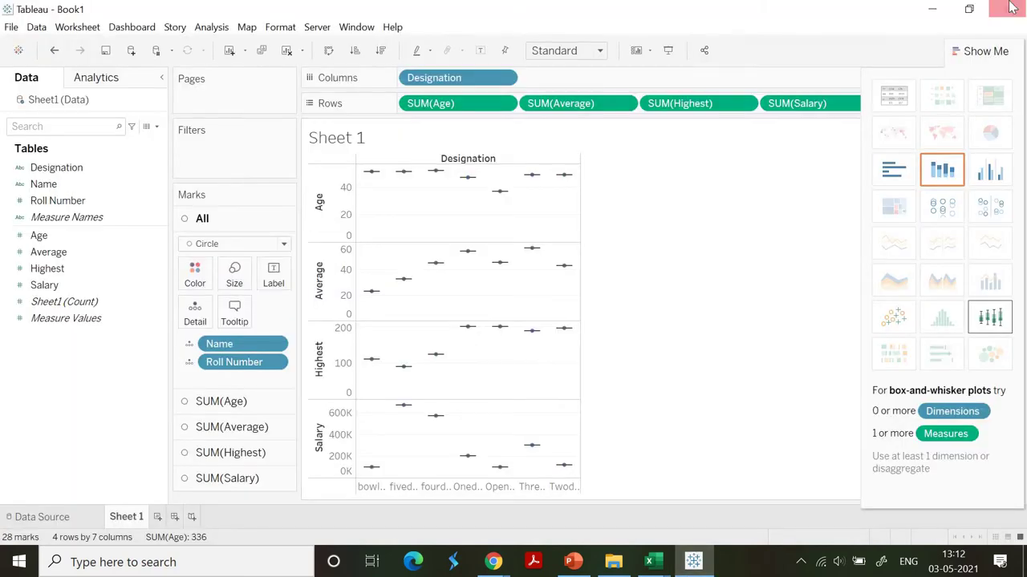
left_click(1001, 8)
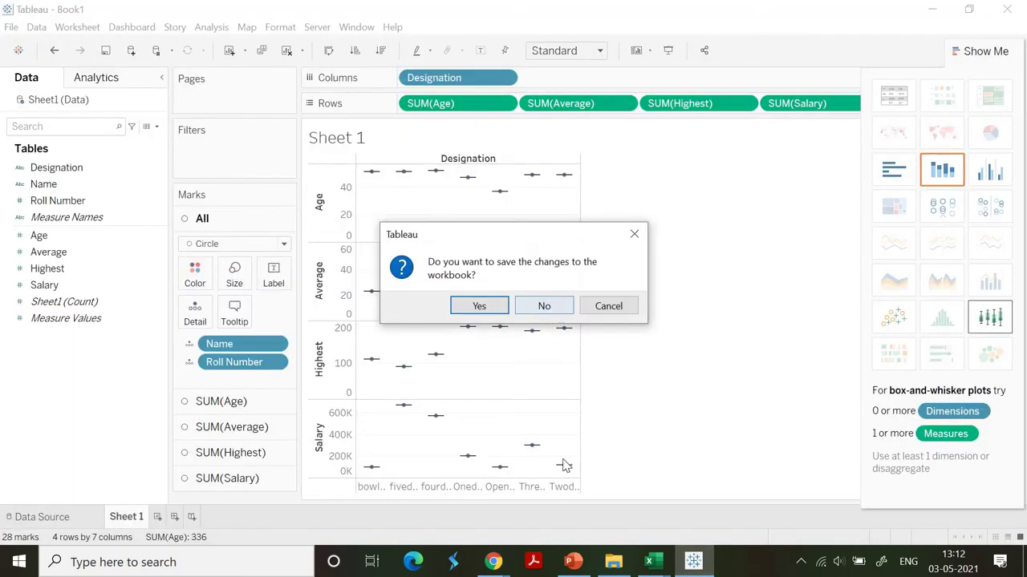
key("Escape")
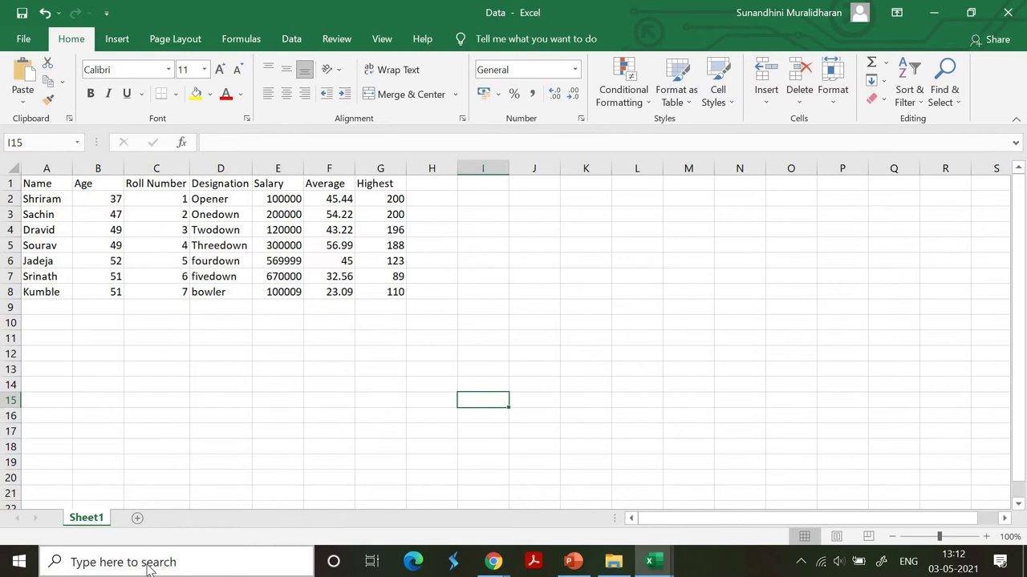
- Relaunch Tableau 2021.1 from a Windows search for 'ta'
left_click(147, 563)
type("ta")
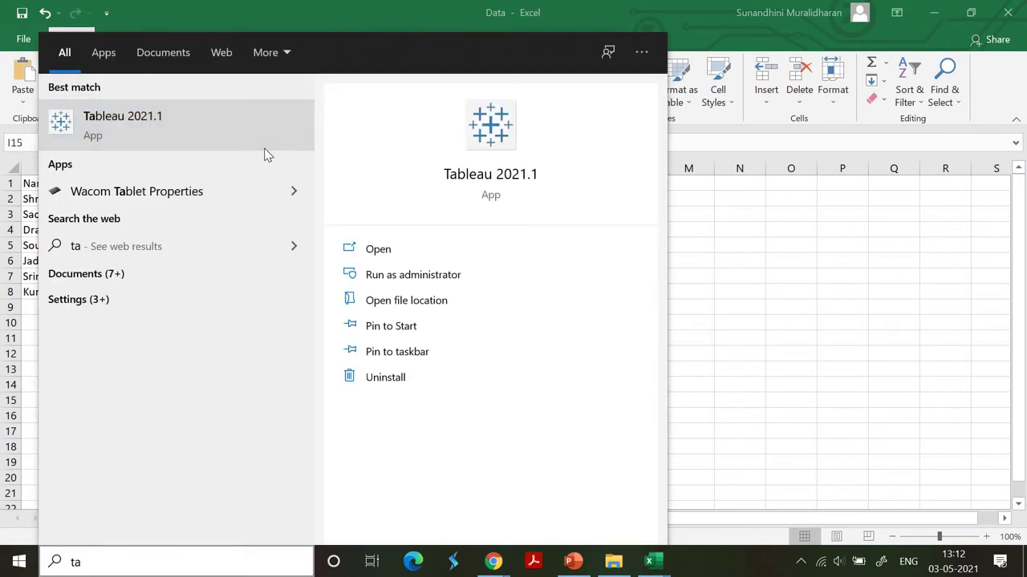
left_click(123, 120)
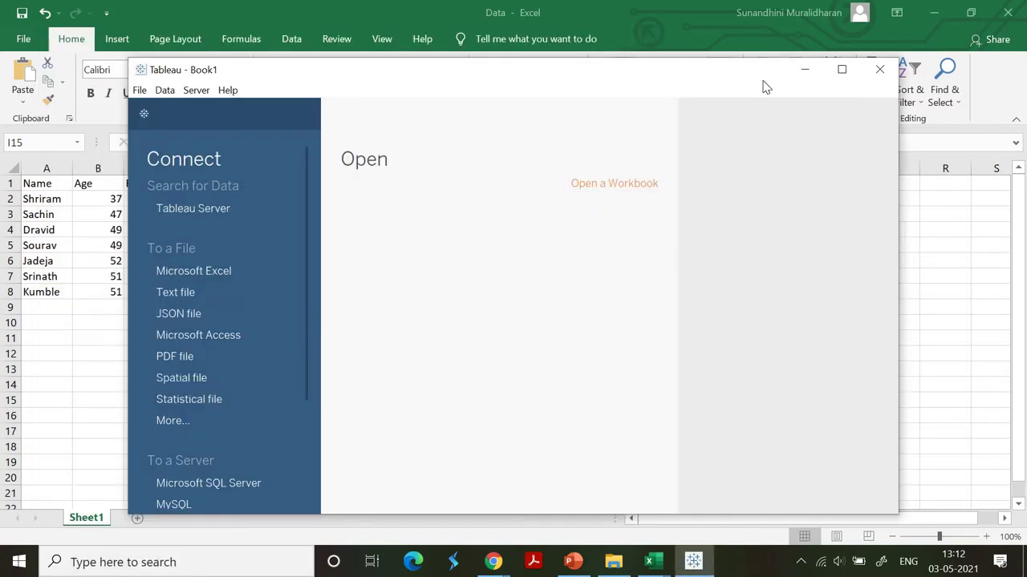
- Maximize Tableau, connect to the Data Excel workbook in Downloads, and go to Sheet 1
left_click(841, 69)
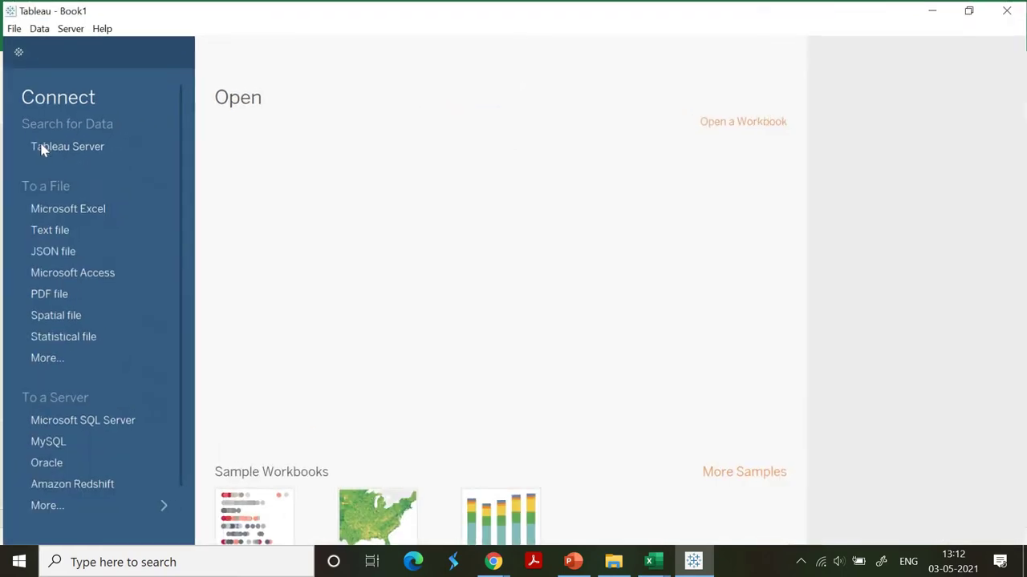
left_click(46, 210)
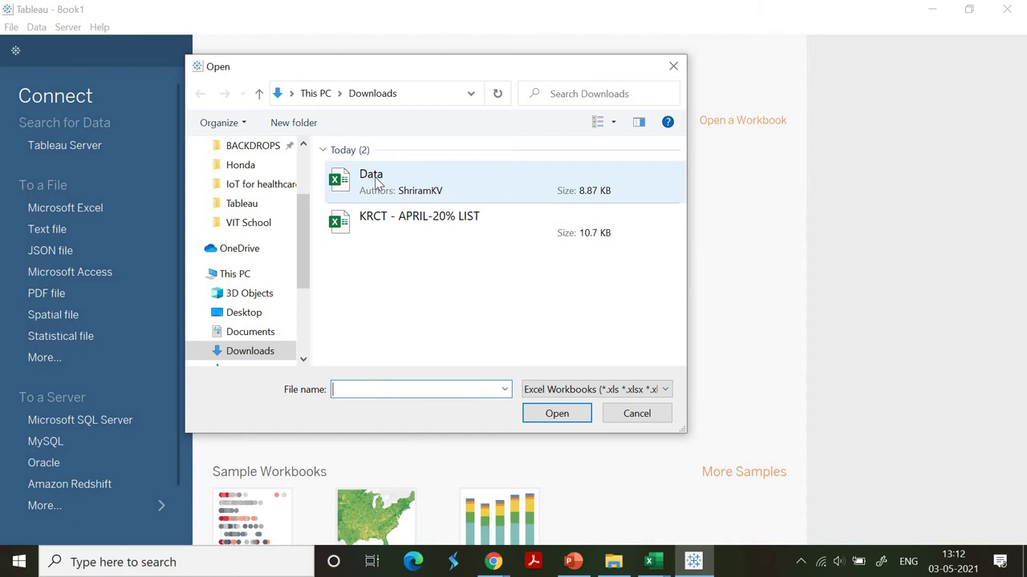
double_click(376, 181)
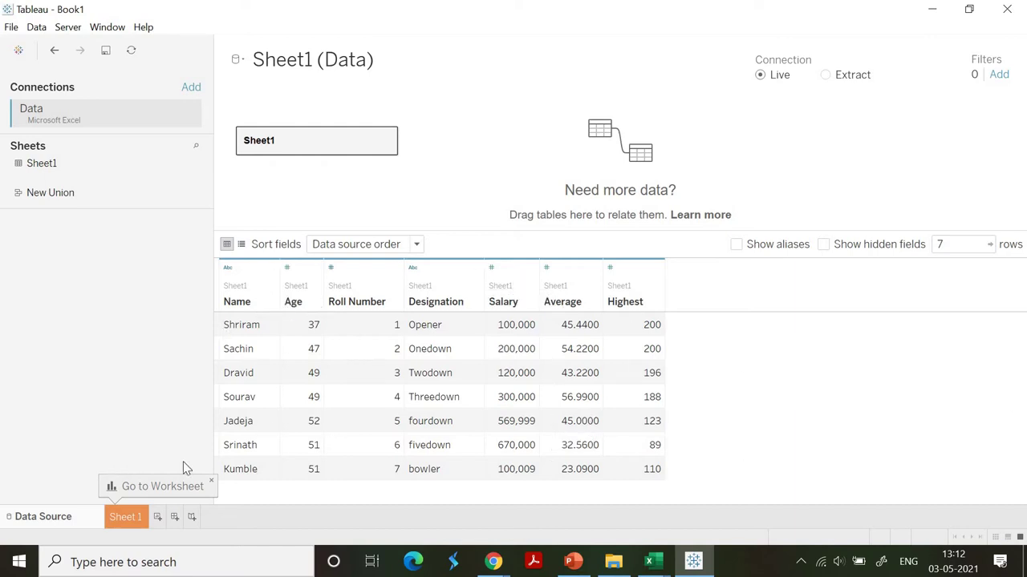
left_click(114, 518)
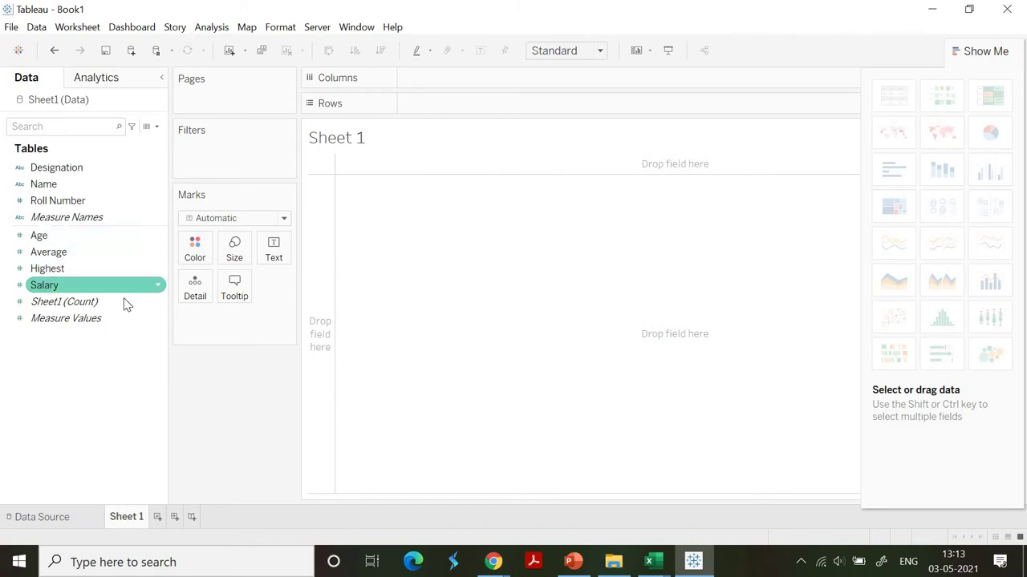
- Switch to the Data workbook in Excel and review the Name, Age, Roll Number, Designation and Highest headings
left_click(654, 561)
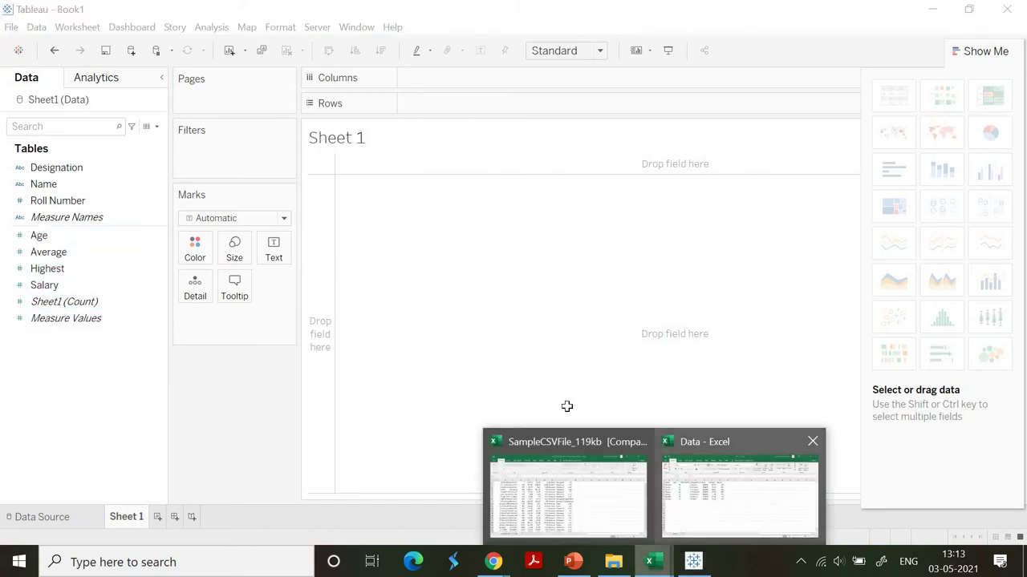
left_click(742, 491)
left_click(86, 183)
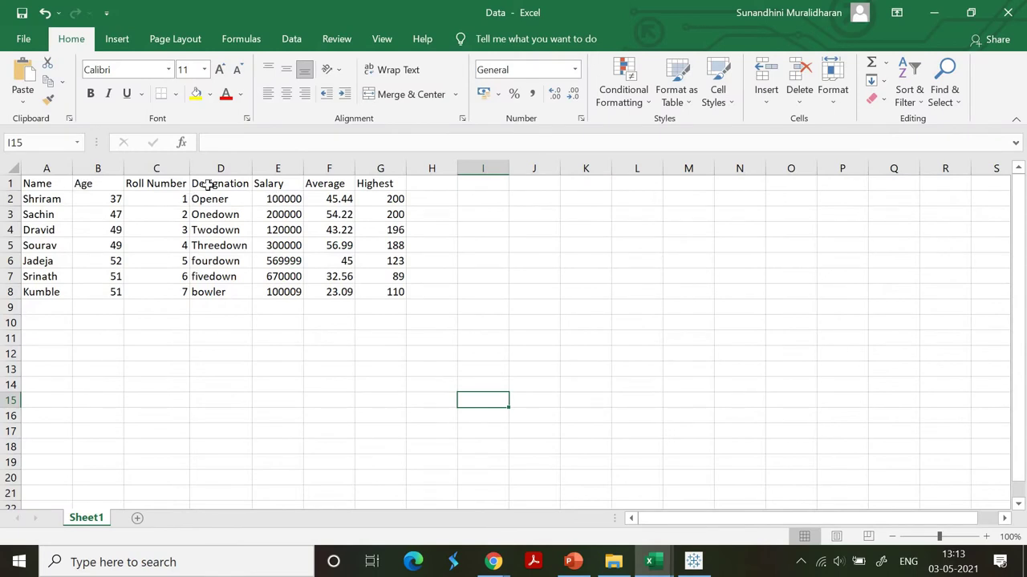
key("ctrl+Right")
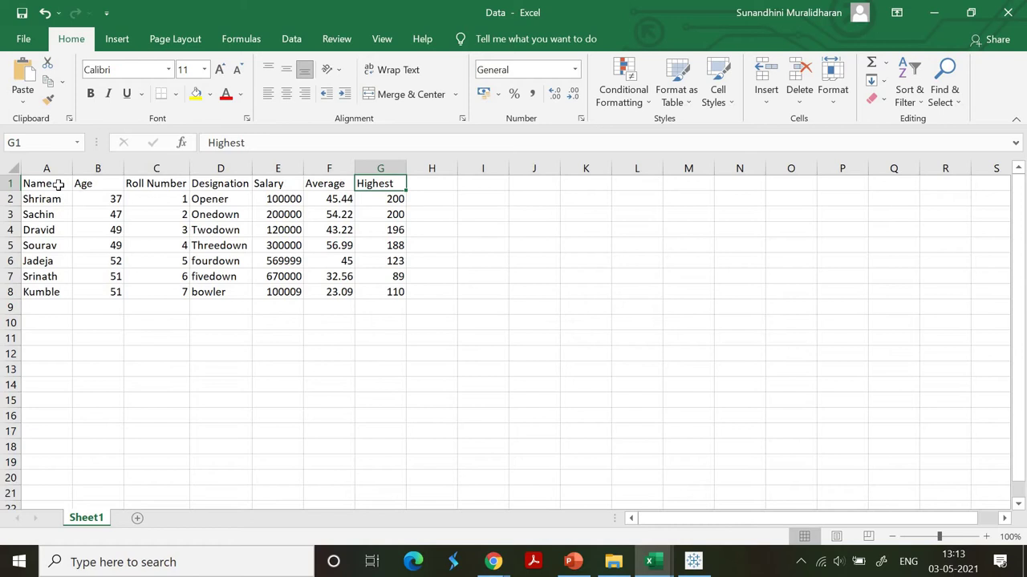
key("ctrl+Left")
key("Right")
key("Right")
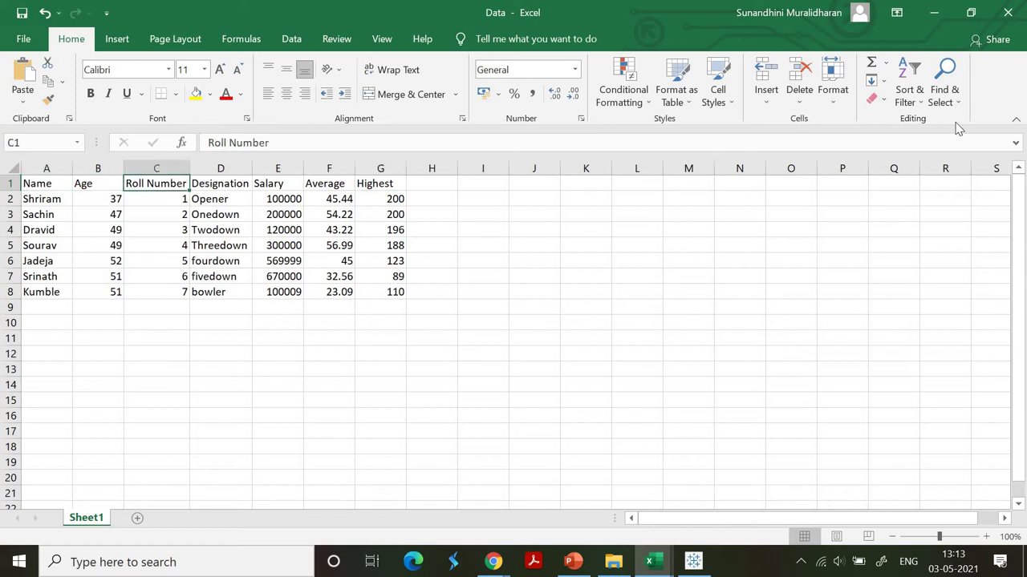
key("Right")
- Back in Tableau, browse the Designation, Name, Roll Number, Age, Salary, Highest and Measure Names fields
left_click(933, 13)
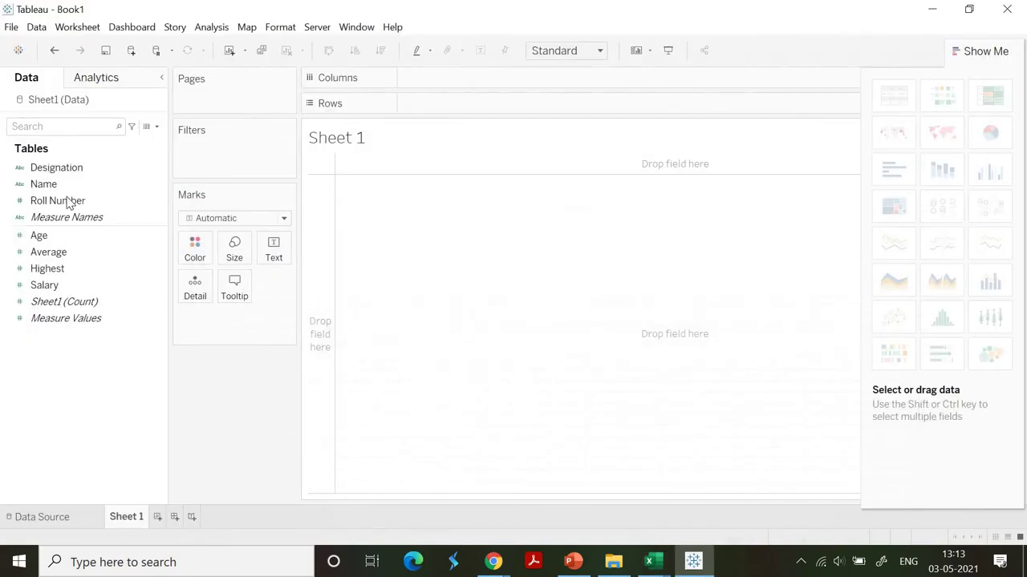
left_click(71, 201)
left_click(85, 183)
left_click(81, 168)
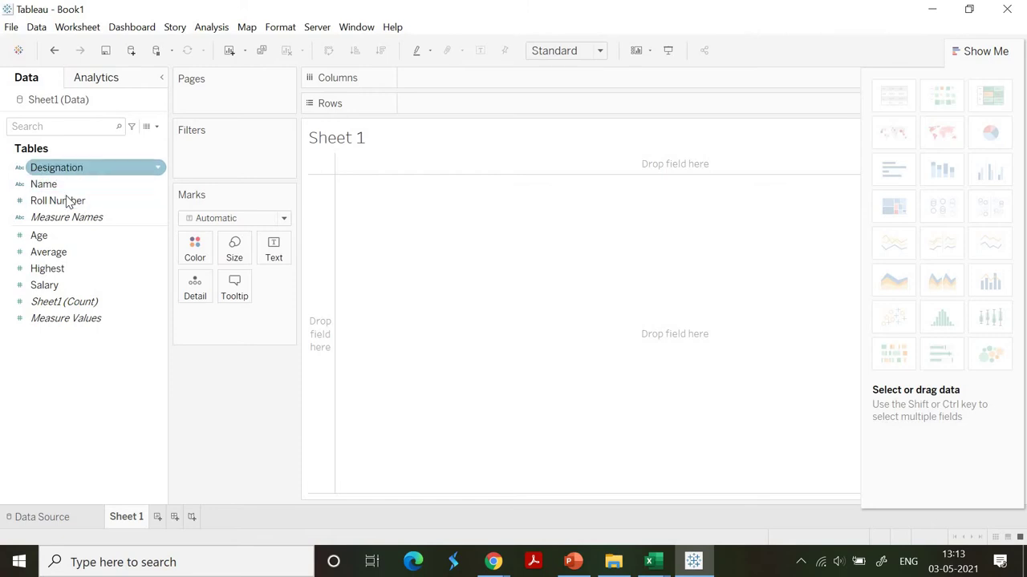
left_click(70, 200)
left_click(74, 186)
left_click(80, 234)
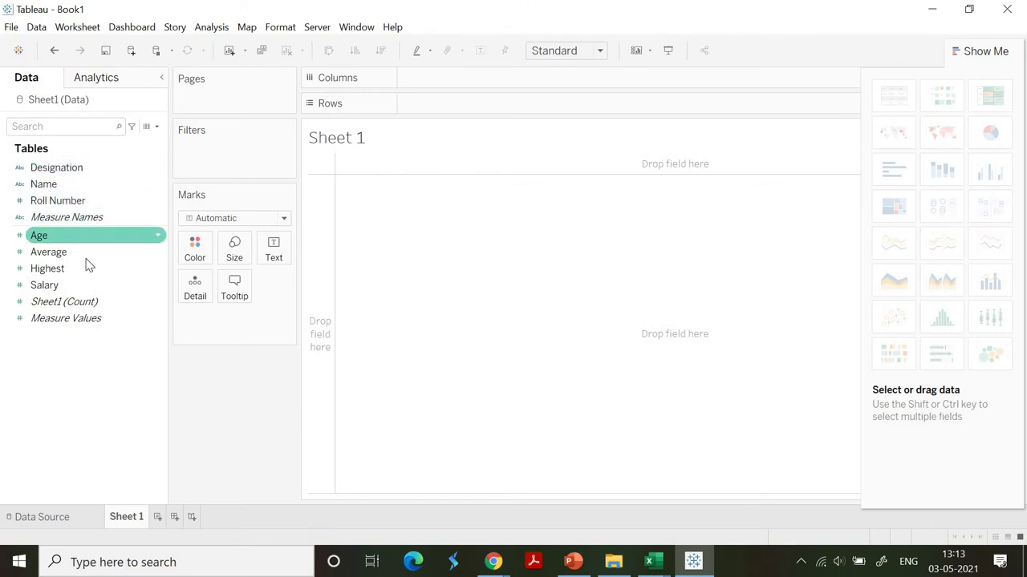
left_click(85, 285)
left_click(88, 218)
left_click(70, 268)
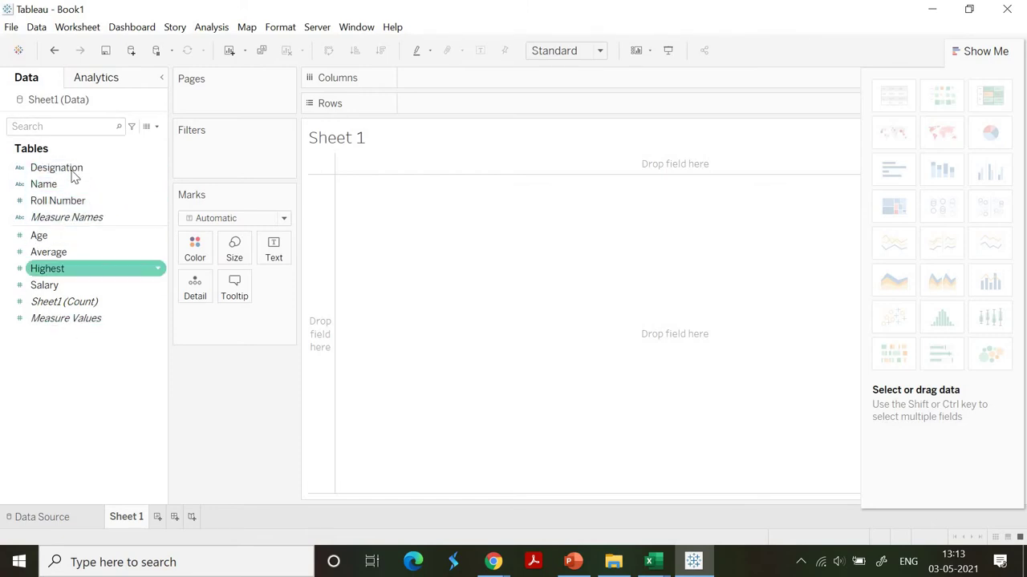
left_click(60, 167)
left_click(77, 184)
left_click(80, 167)
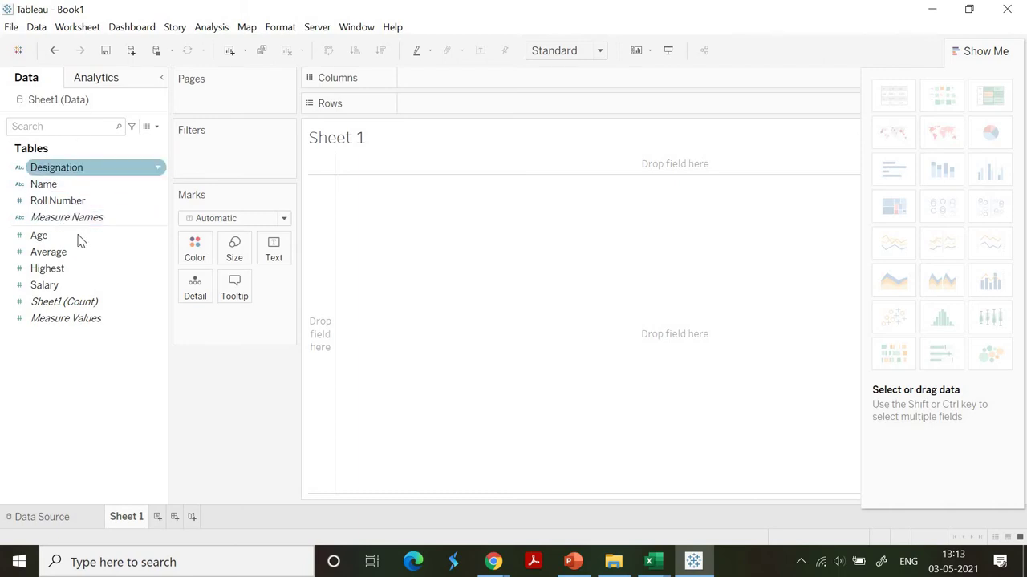
left_click(80, 236)
left_click(109, 218)
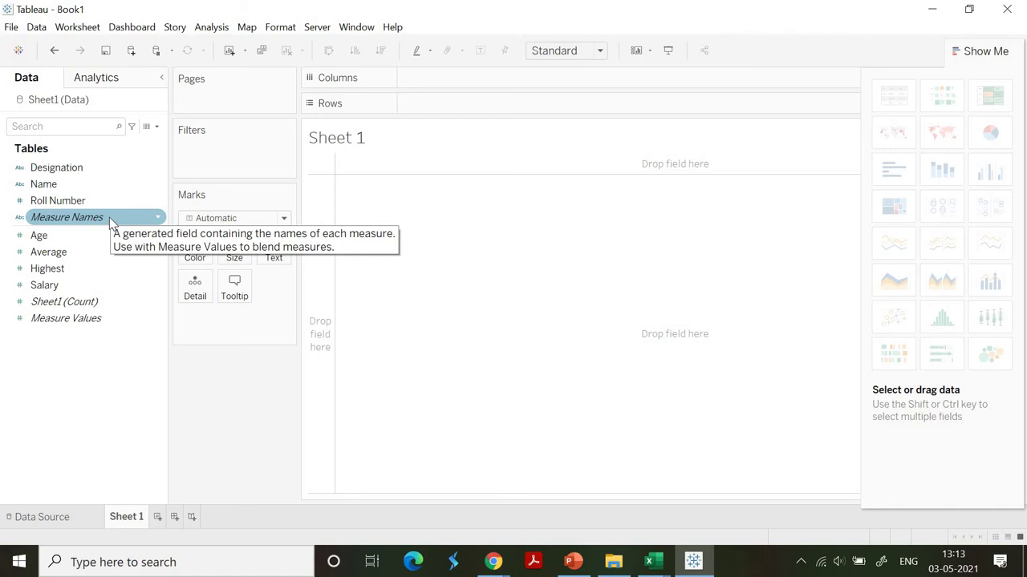
- Check the Measure Values and Sheet1 (Count) fields, leaving Sheet 1 empty with nothing selected
left_click(56, 199)
left_click(57, 184)
left_click(56, 169)
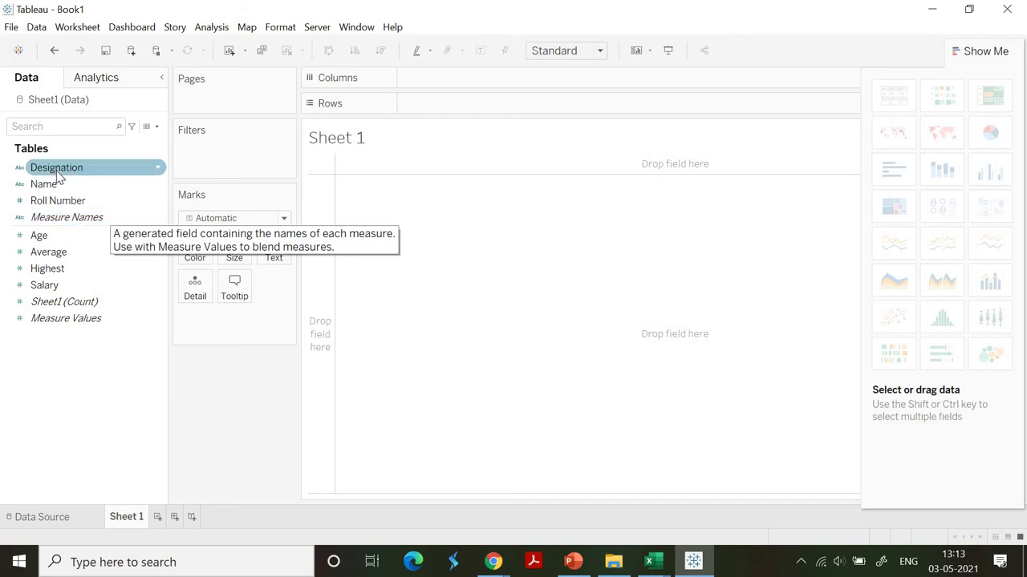
left_click(62, 184)
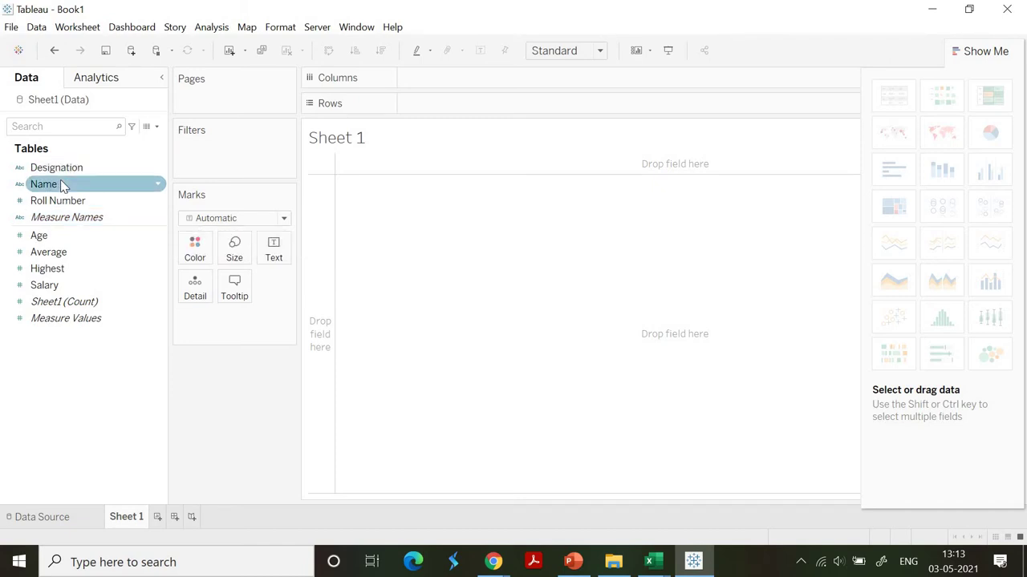
left_click(68, 201)
left_click(64, 184)
left_click(76, 318)
left_click(75, 306)
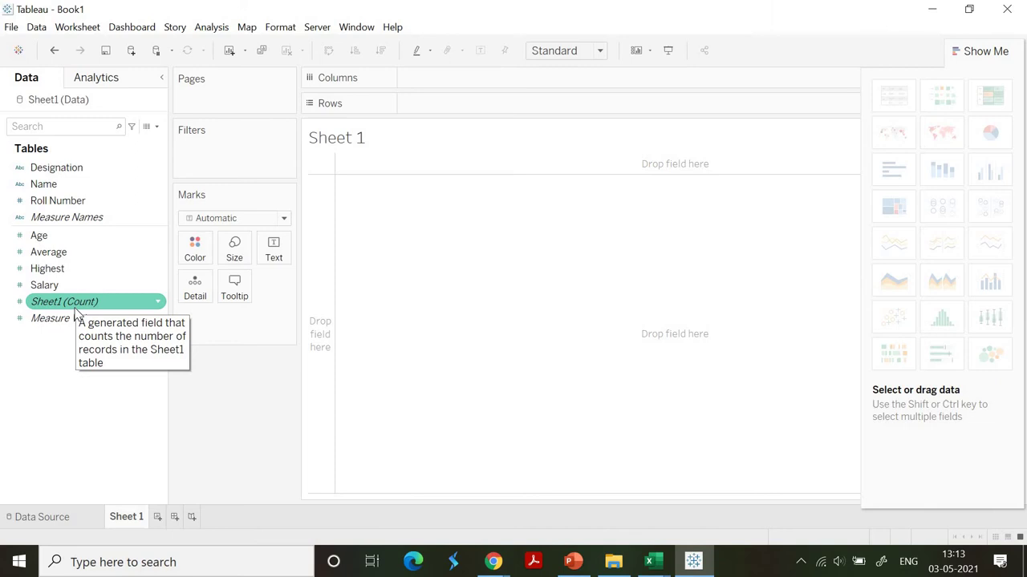
left_click(697, 183)
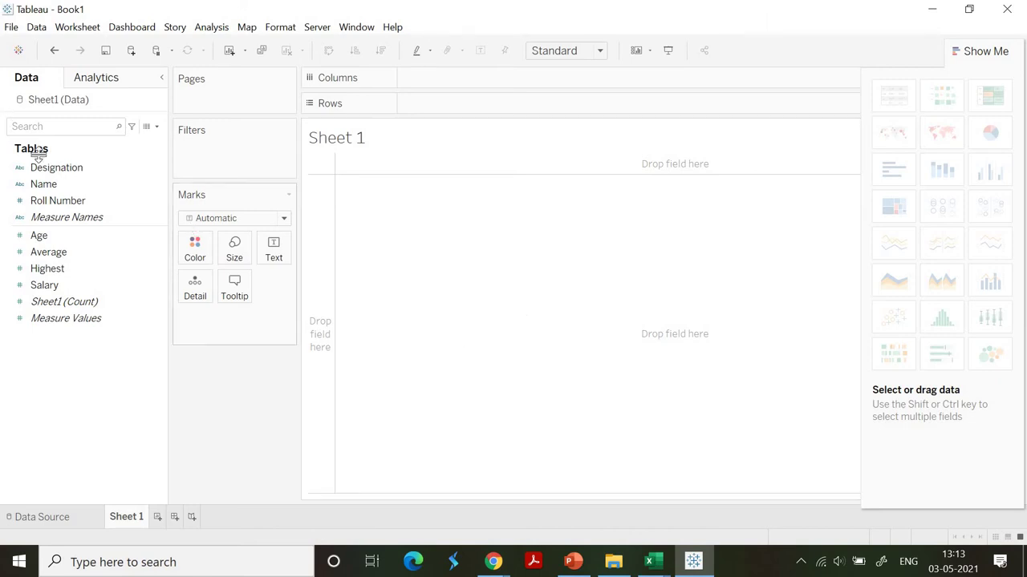
left_click(69, 184)
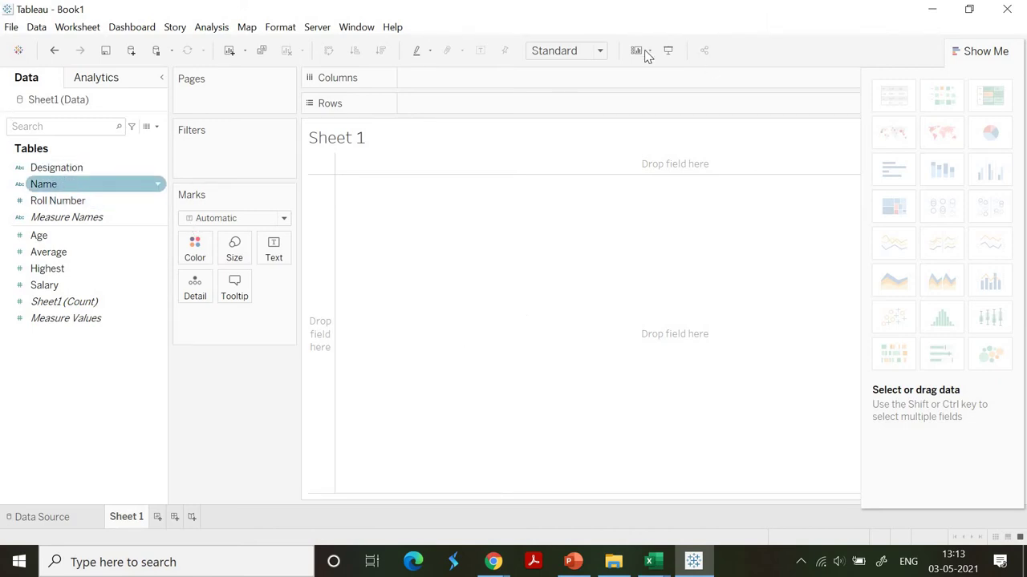
left_click(426, 89)
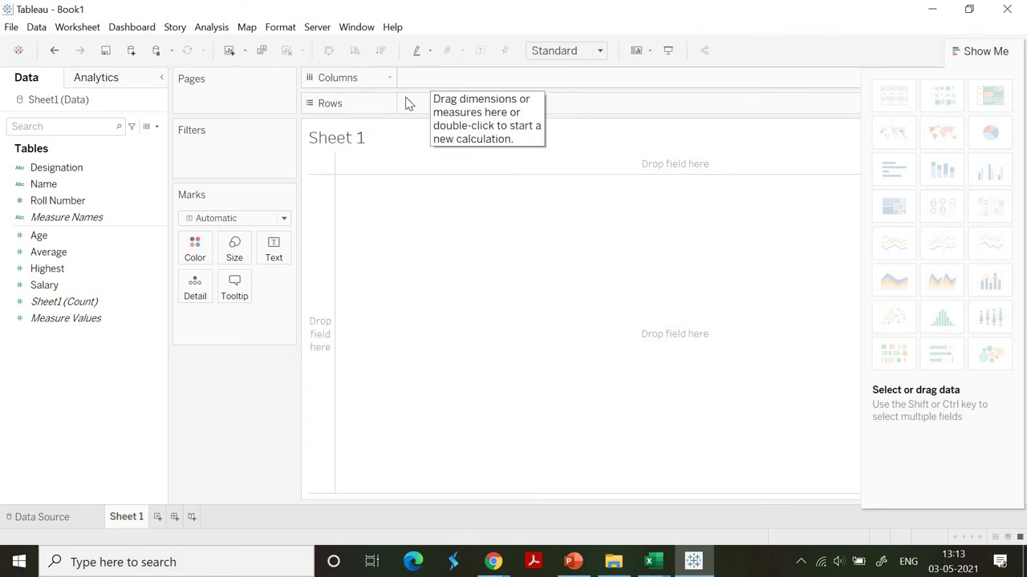
- Place Designation, Roll Number and Name on the Columns shelf
left_click(55, 170)
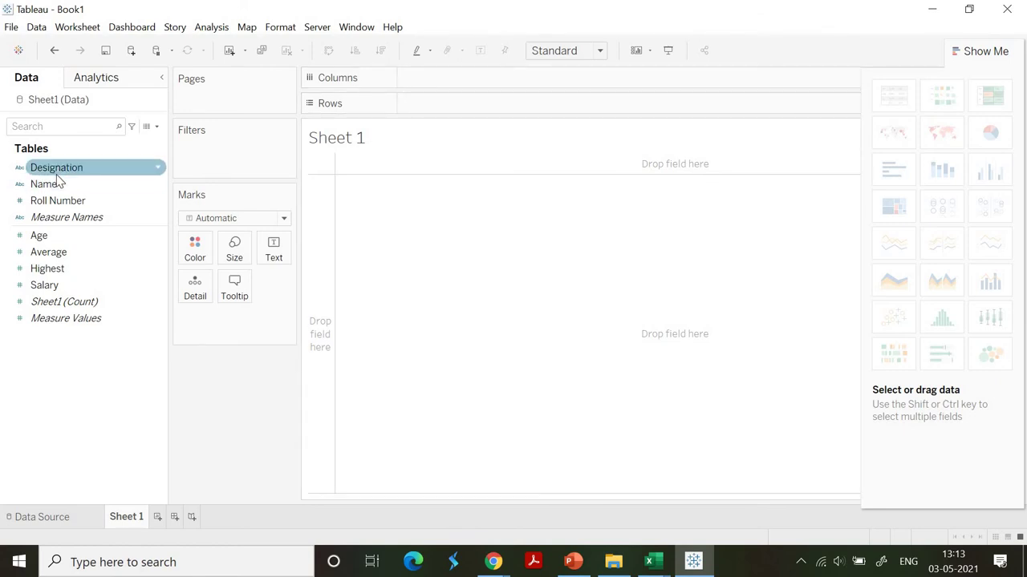
left_click_drag(361, 134, 417, 80)
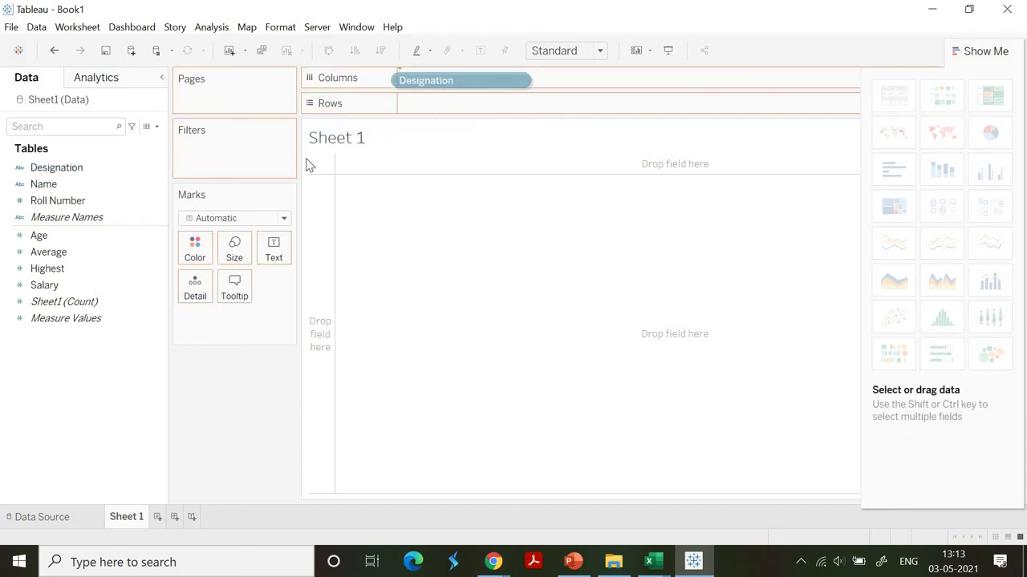
left_click_drag(48, 201, 556, 96)
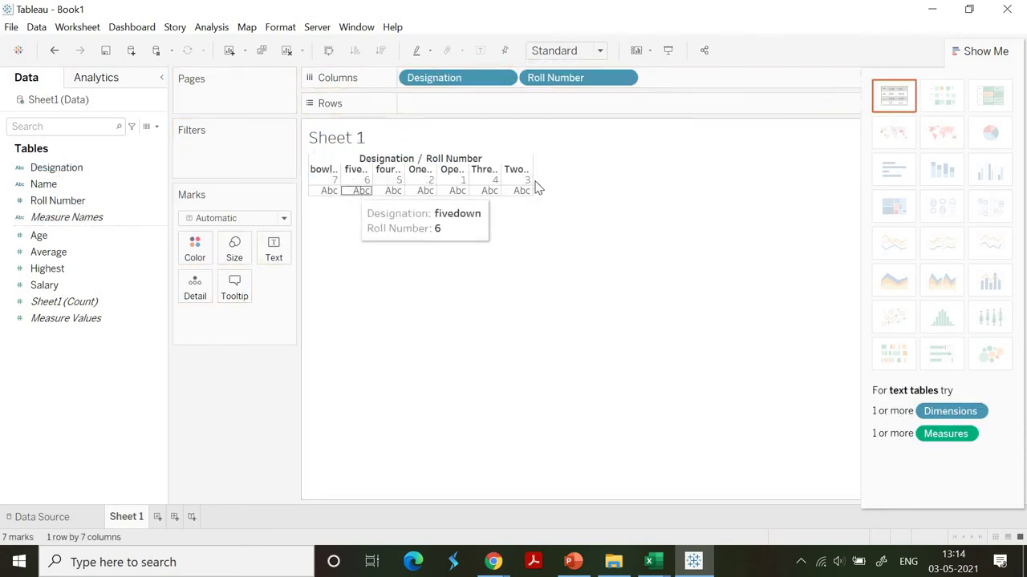
left_click_drag(38, 190, 682, 79)
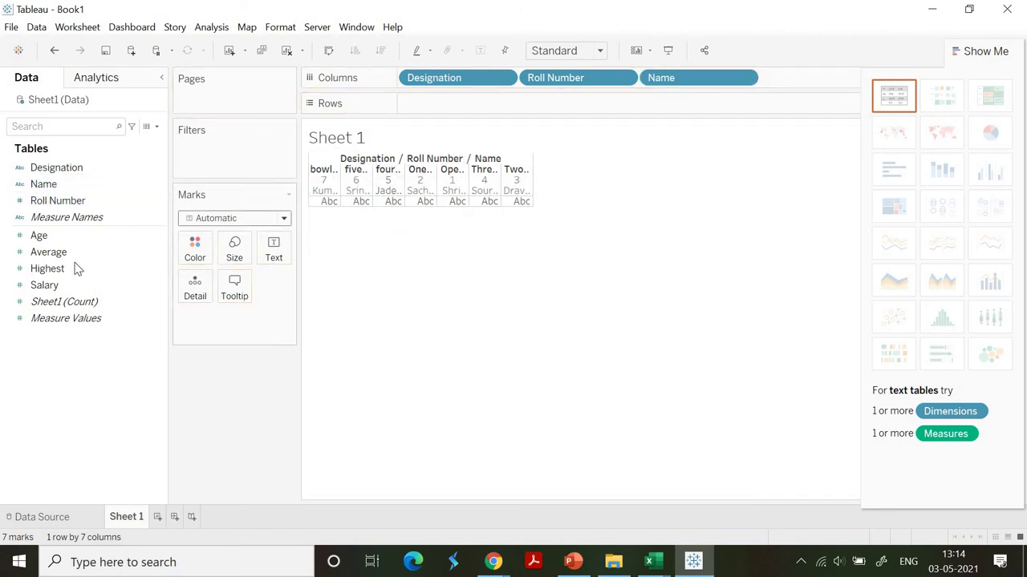
- Add Highest twice and Salary to the Rows shelf as bar panes
left_click_drag(74, 268, 451, 103)
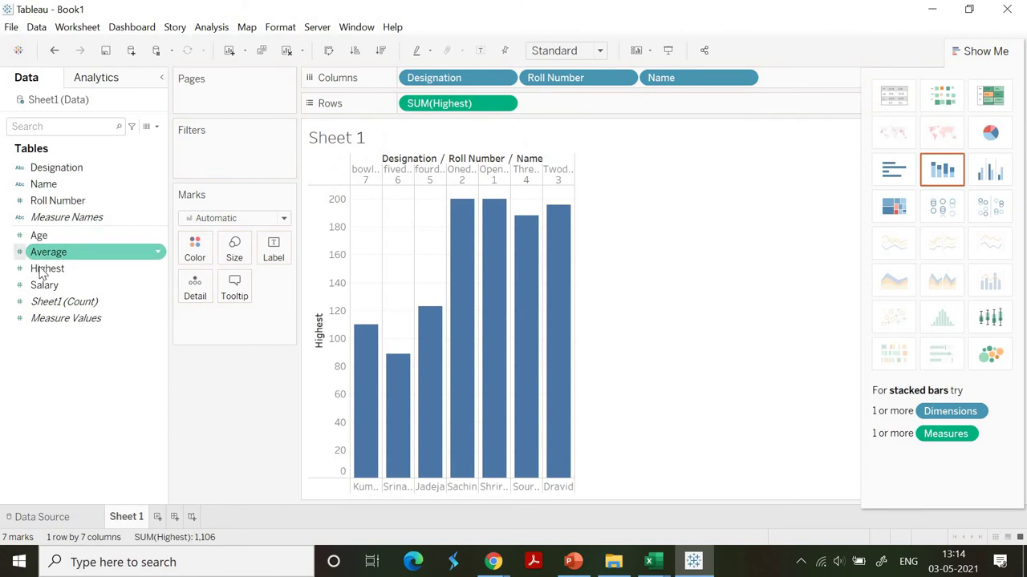
left_click_drag(569, 114, 601, 104)
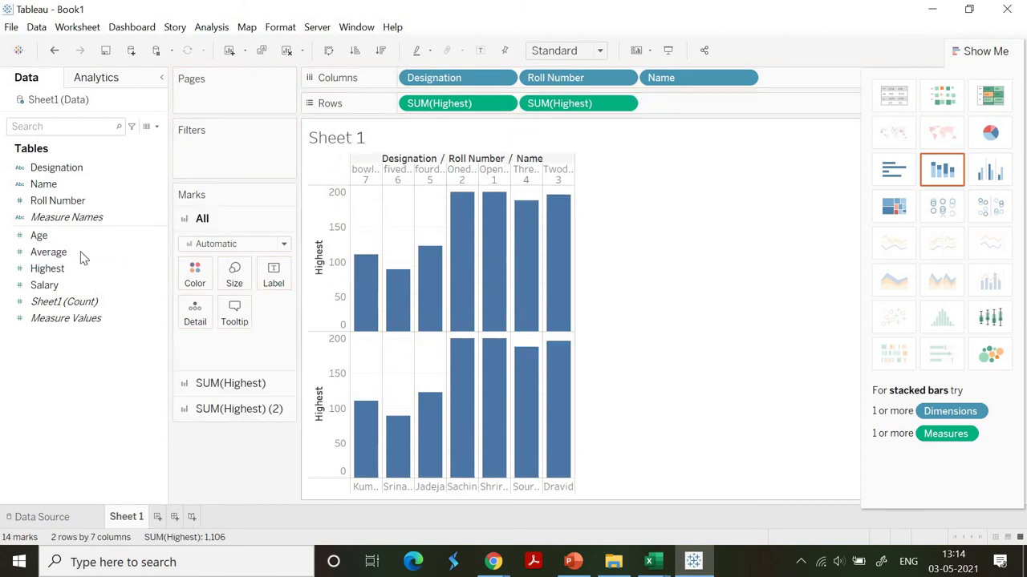
left_click_drag(48, 286, 669, 102)
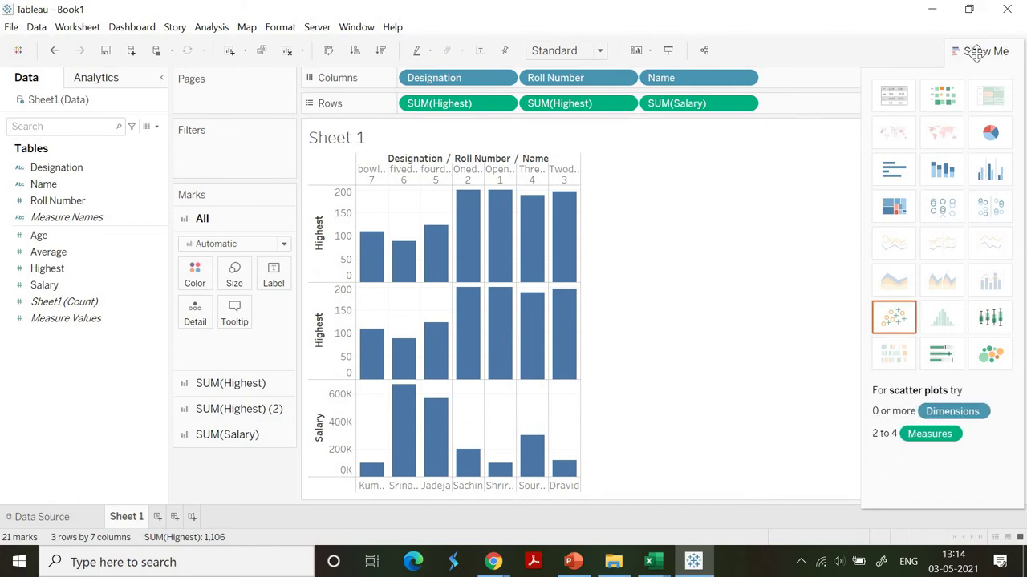
- Preview packed bubbles, box plot, scatter plot and treemap layouts in Show Me
left_click(992, 353)
left_click(994, 321)
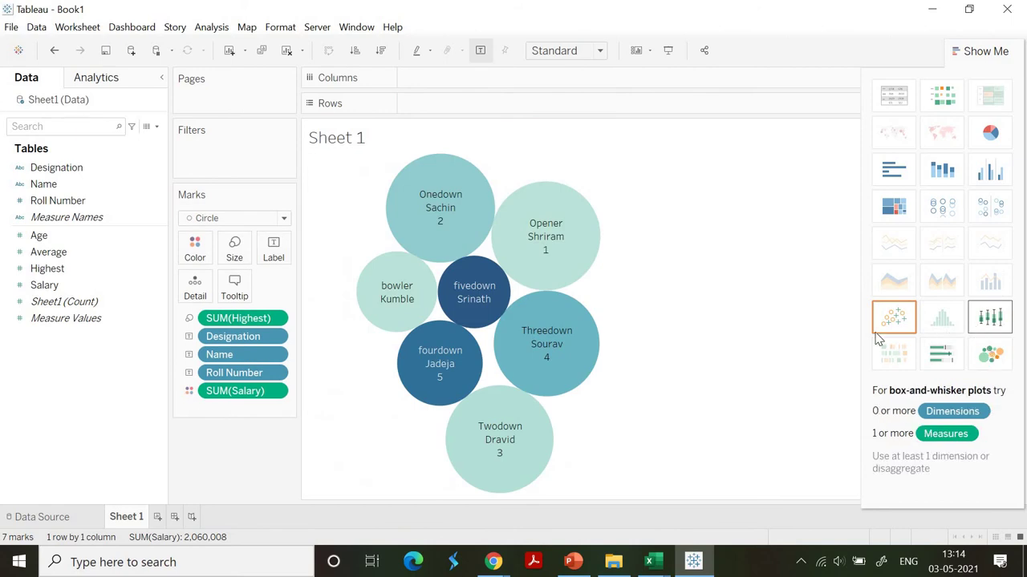
left_click(896, 321)
left_click(899, 206)
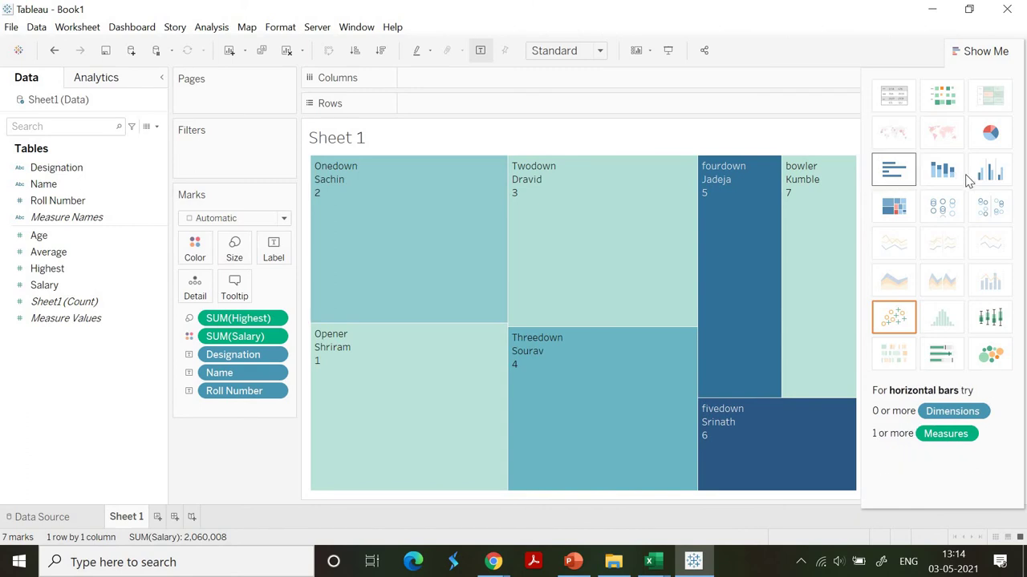
left_click(991, 173)
- Try side-by-side bars and pie marks, then settle on horizontal bars
left_click(992, 176)
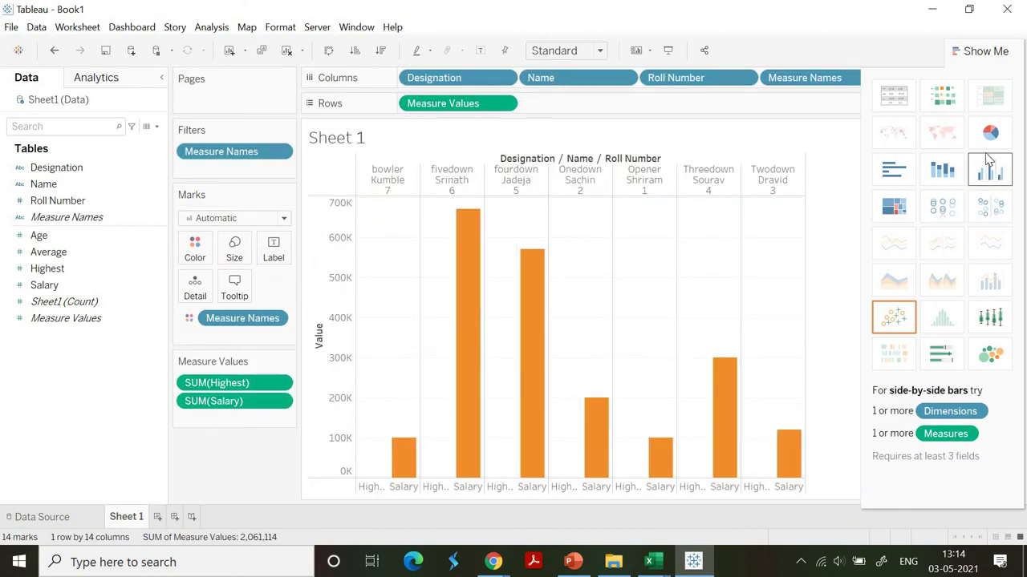
left_click(990, 134)
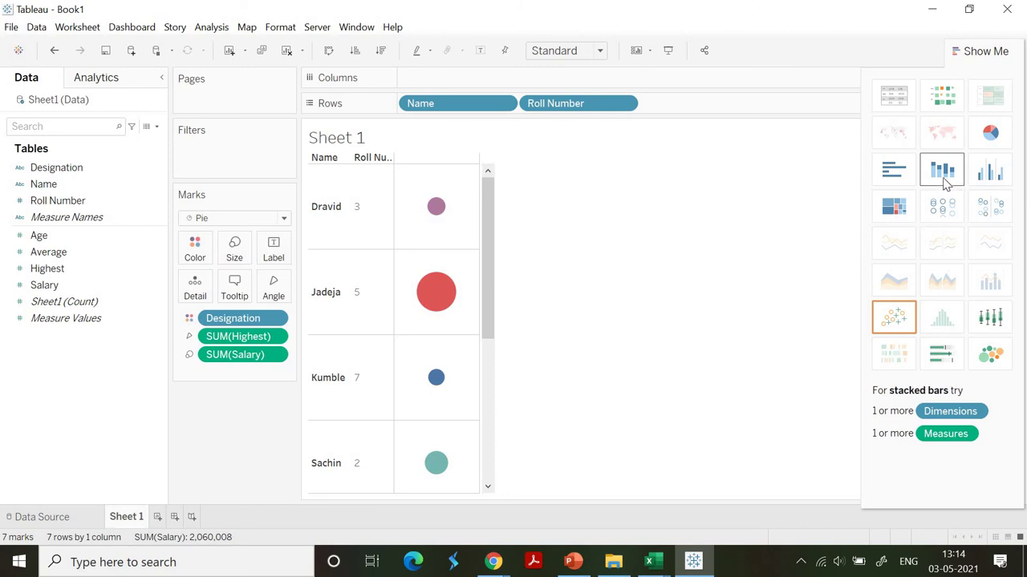
scroll(373, 294, "down", 3)
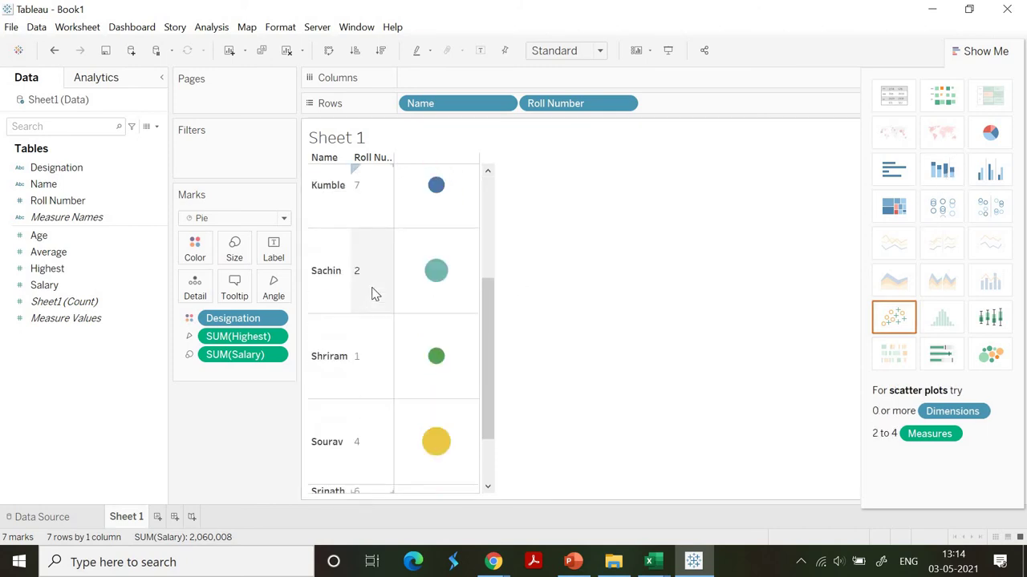
scroll(373, 294, "up", 3)
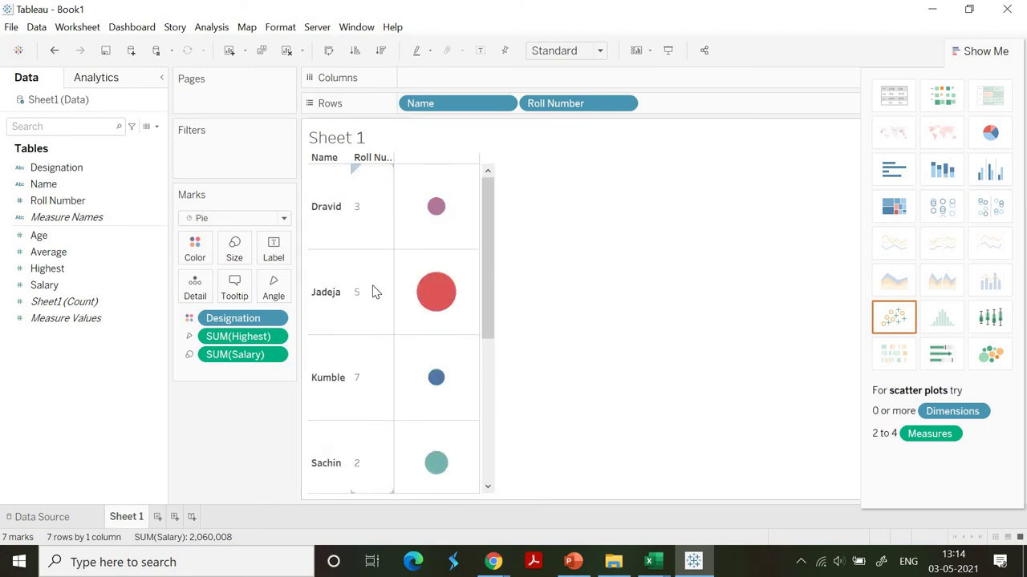
left_click(894, 169)
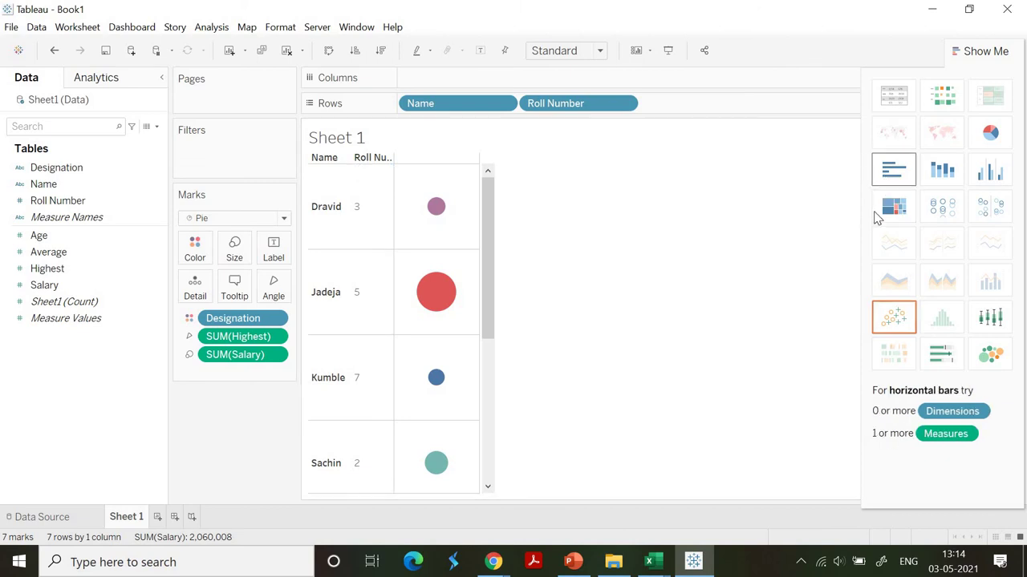
mouse_move(652, 563)
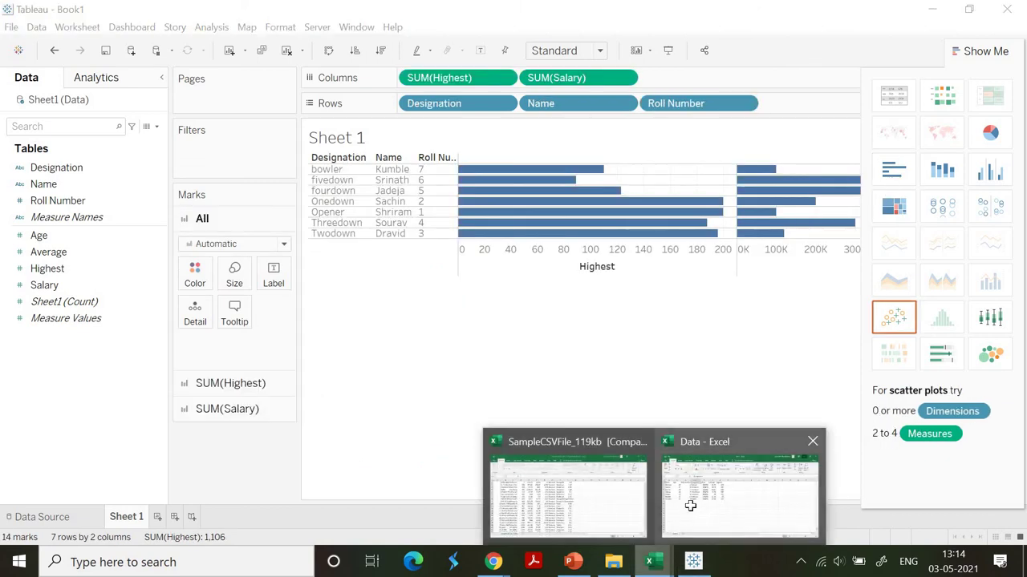
left_click(688, 502)
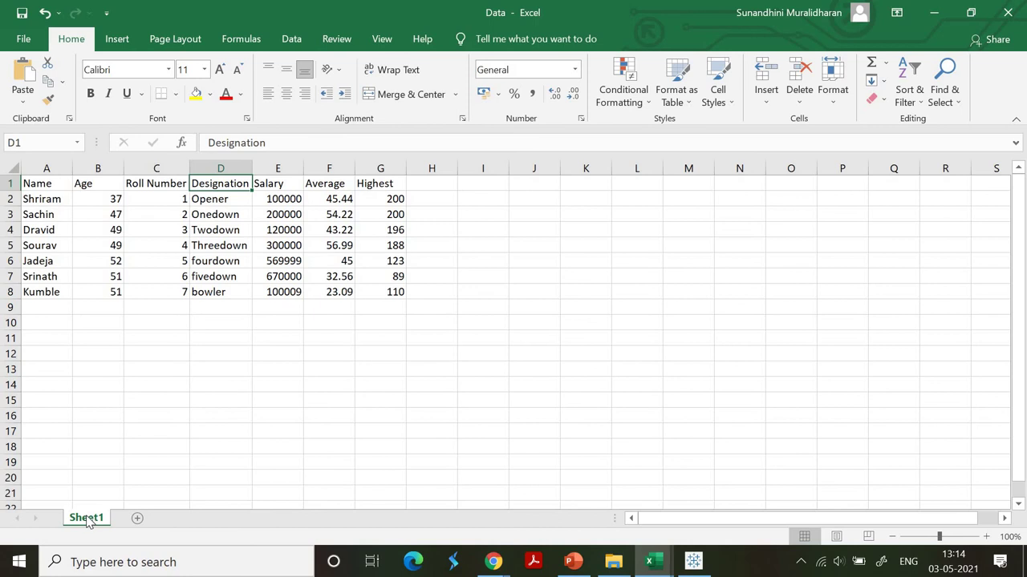
left_click(136, 519)
left_click(100, 519)
left_click(693, 562)
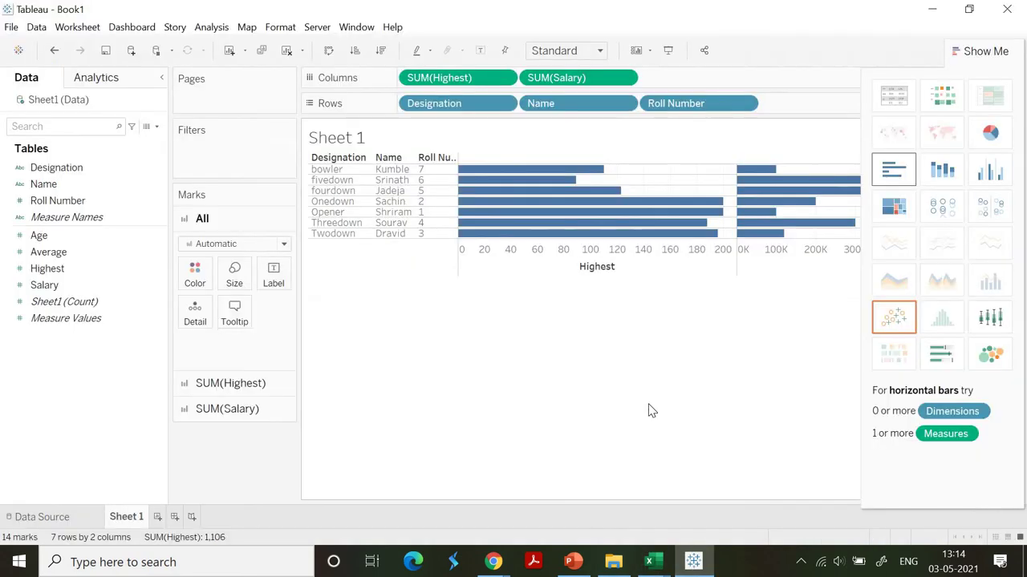